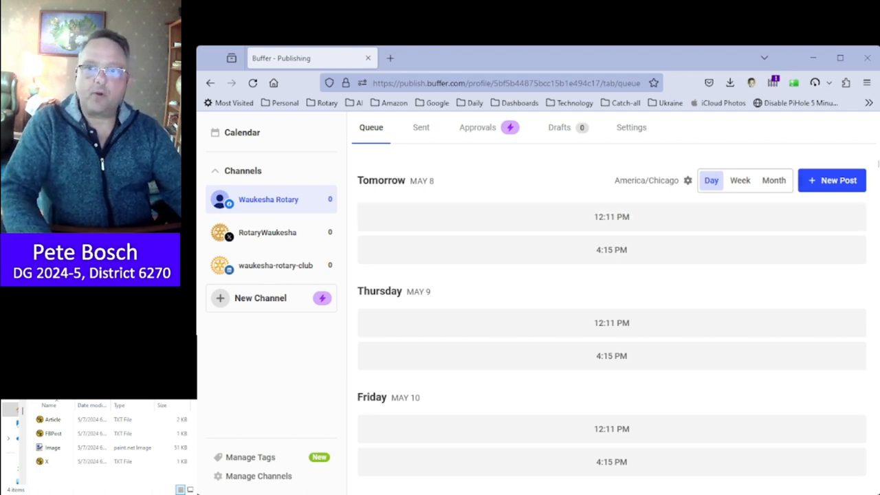
- Fill a new Waukesha Rotary Facebook post with the BluesFest Save the Date text and poster image
left_click(275, 203)
mouse_move(611, 217)
left_click(440, 217)
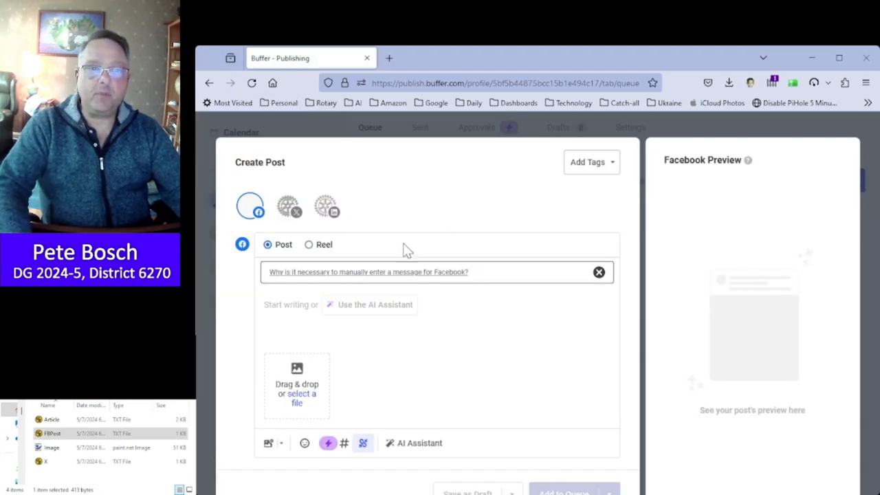
left_click(276, 304)
key("ctrl+v")
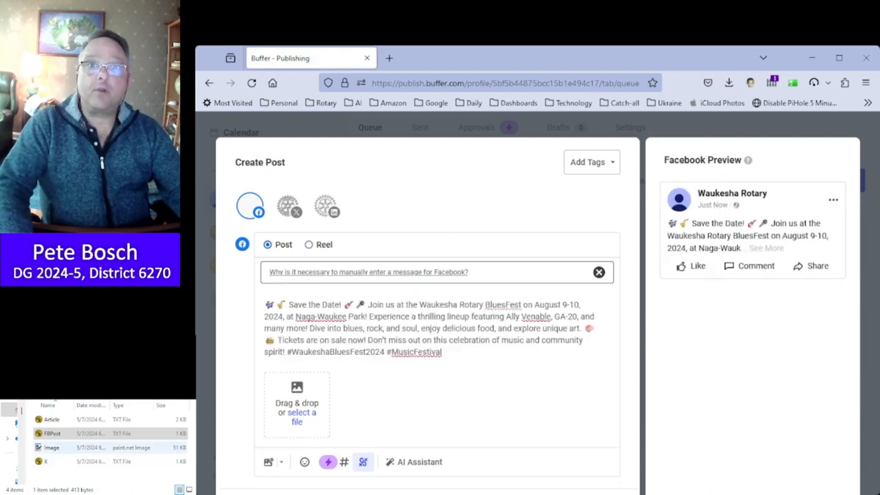
left_click_drag(52, 446, 295, 416)
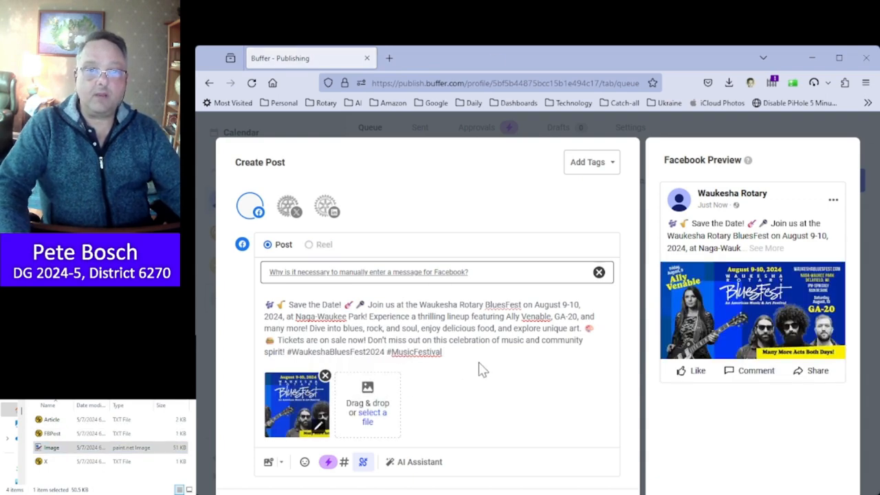
scroll(519, 404, "down", 1)
- Schedule the Facebook BluesFest post for May 8 at 07:00 AM
left_click(608, 474)
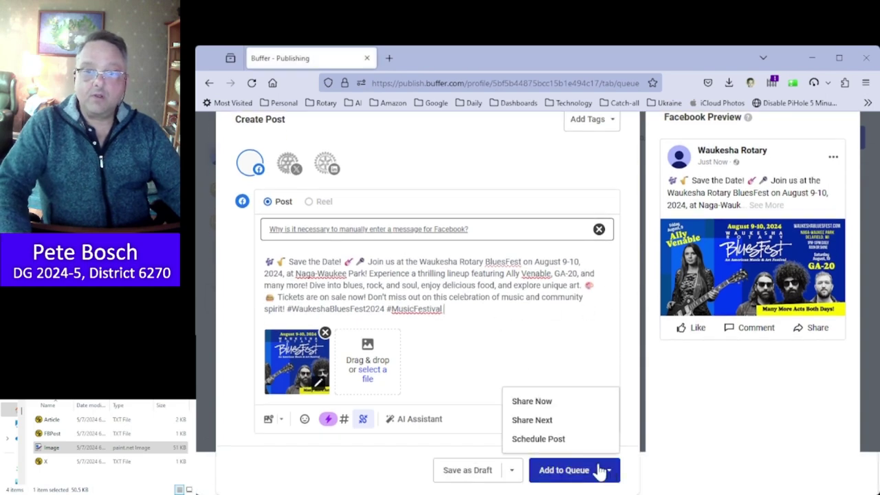
left_click(539, 439)
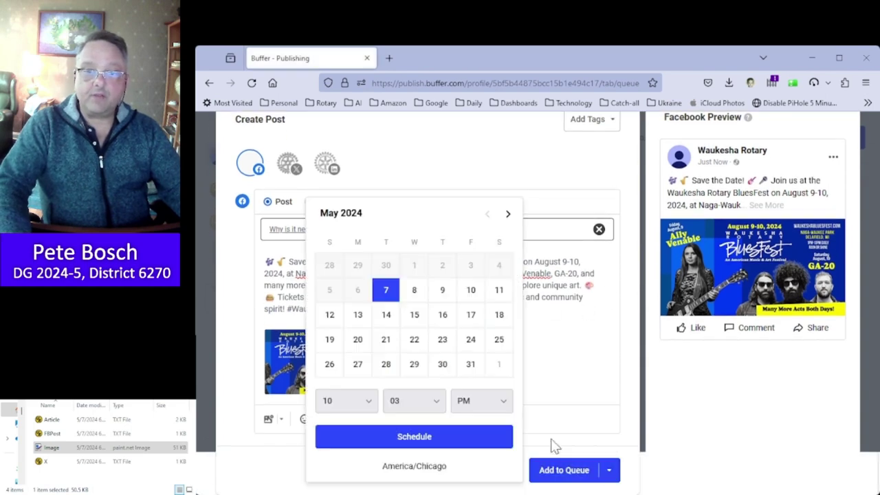
left_click(413, 291)
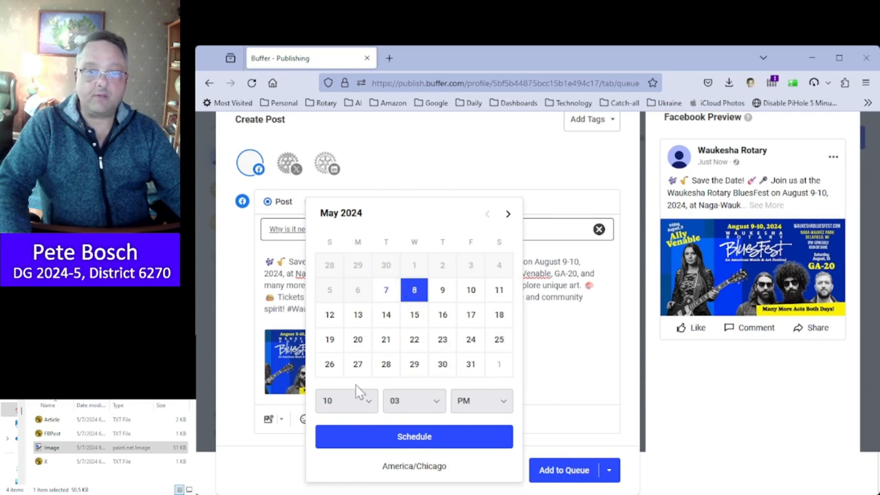
type("7")
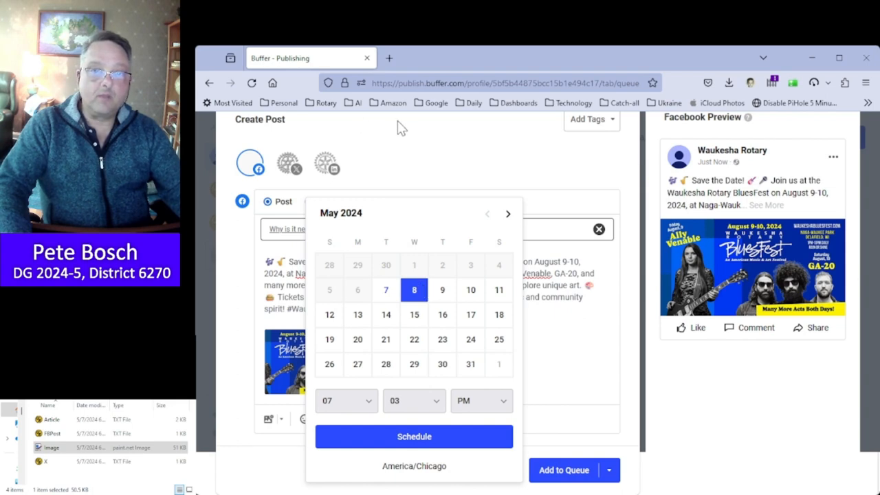
left_click(482, 400)
left_click(474, 340)
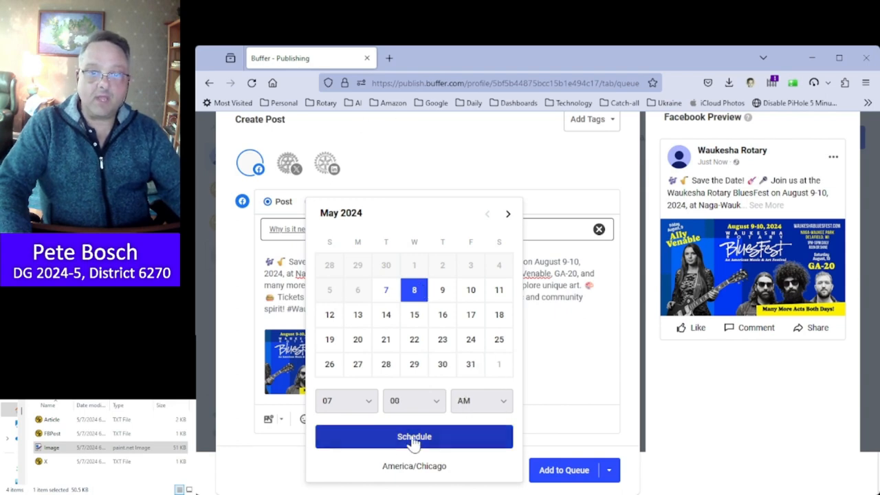
left_click(391, 440)
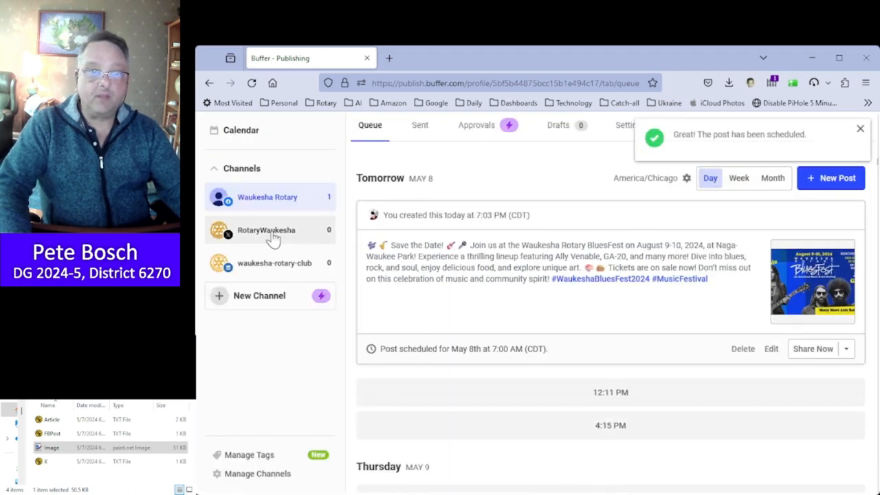
- Start a new RotaryWaukesha X post and paste the Facebook announcement text into it
left_click(274, 234)
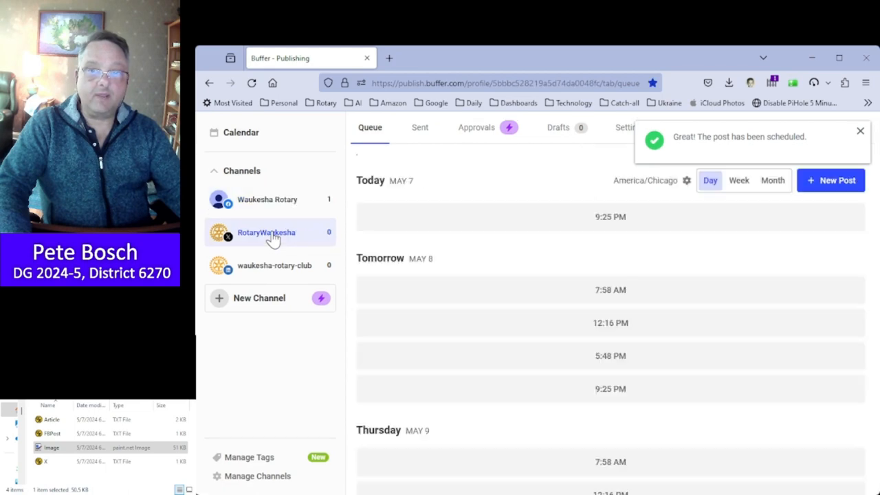
left_click(832, 180)
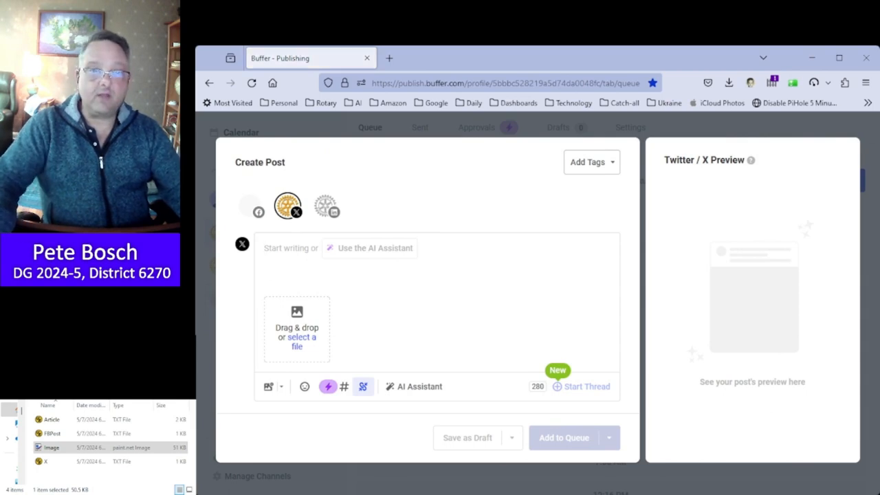
left_click(275, 251)
key("ctrl+v")
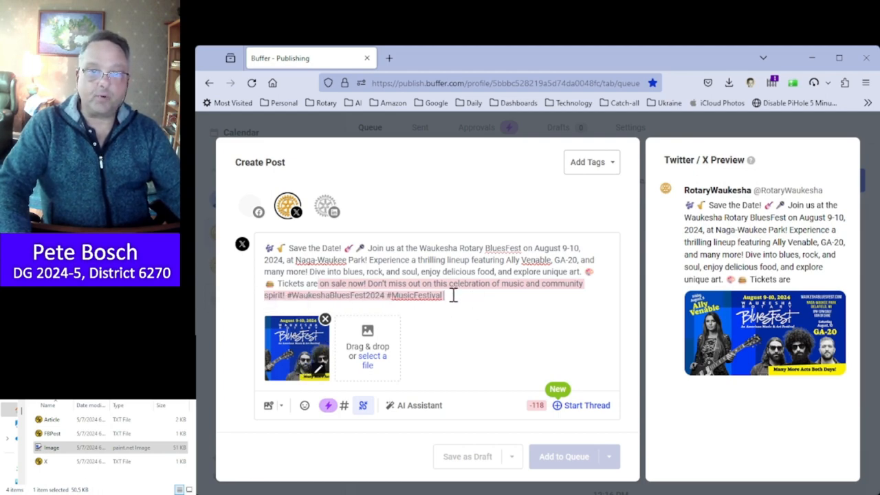
- Replace the over-length text with the shorter 'Get ready for Waukesha Rotary BluesFest 2024' X text
left_click_drag(454, 296, 221, 245)
key("Delete")
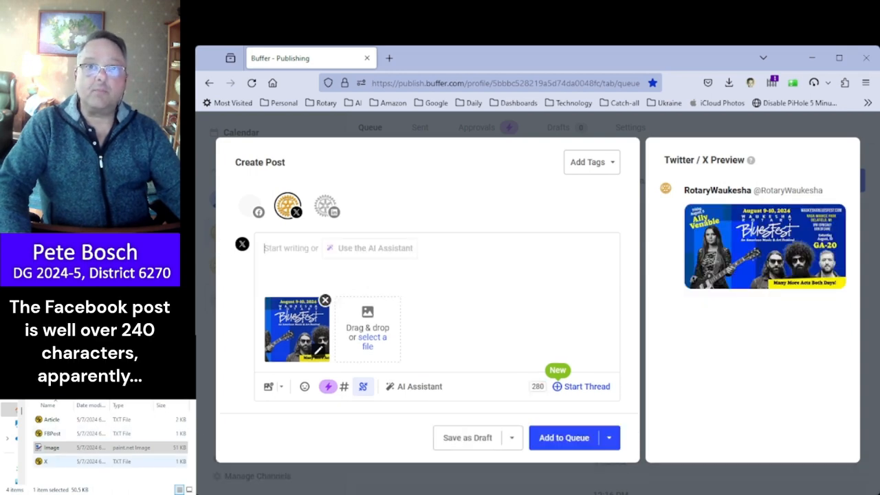
left_click(45, 461)
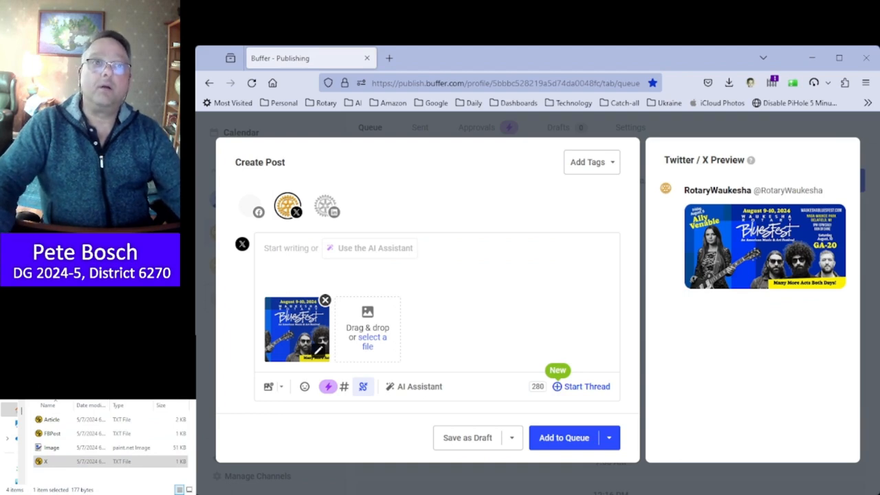
key("ctrl+v")
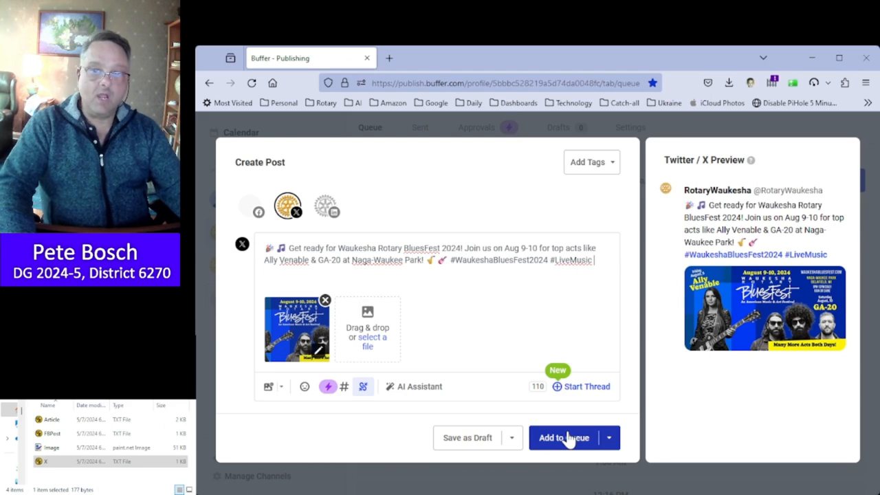
- Schedule the X BluesFest post for May 8 at 7:00 AM
left_click(612, 440)
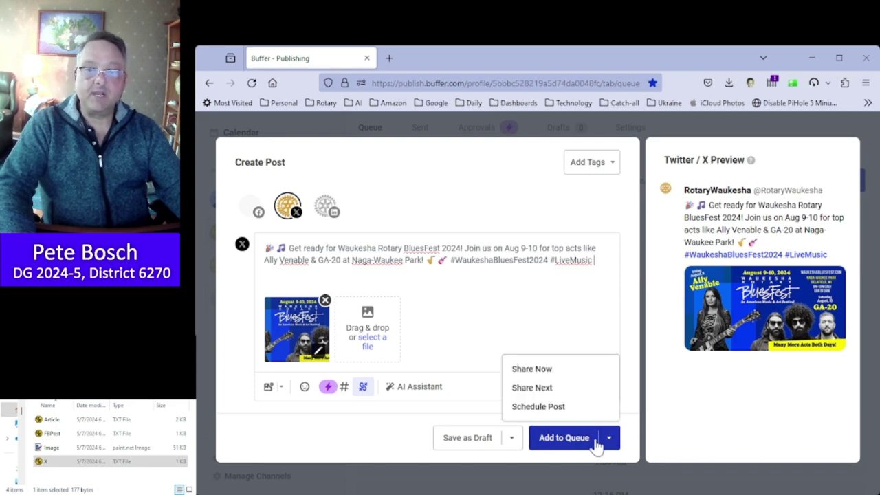
left_click(531, 408)
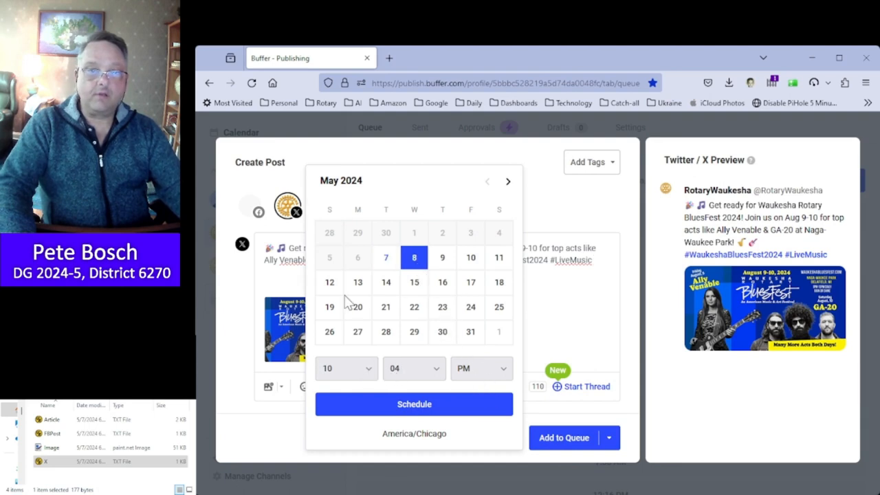
type("7")
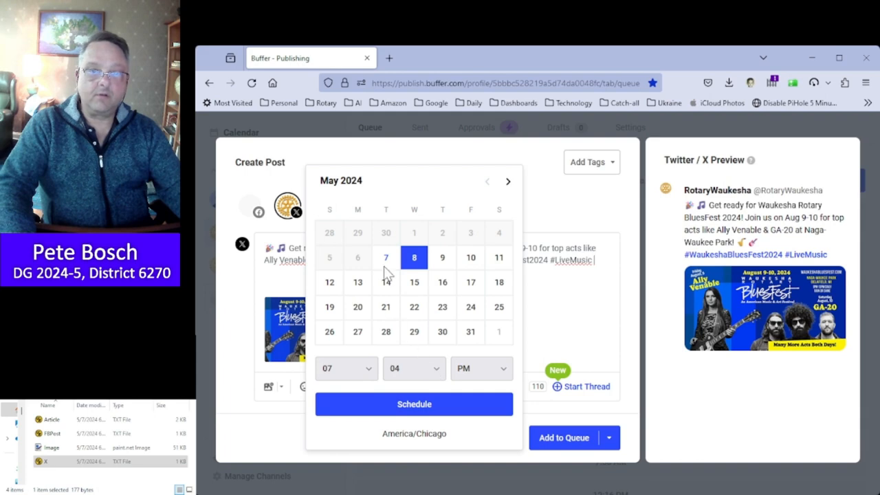
type("0")
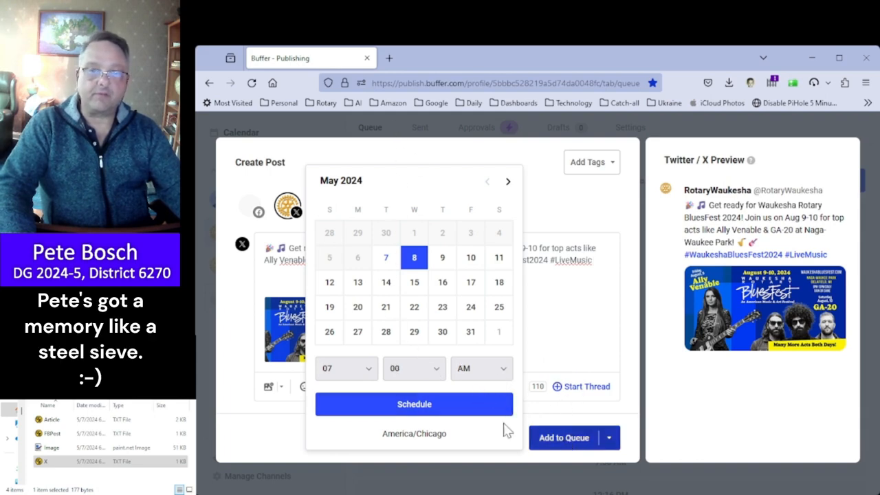
left_click(402, 405)
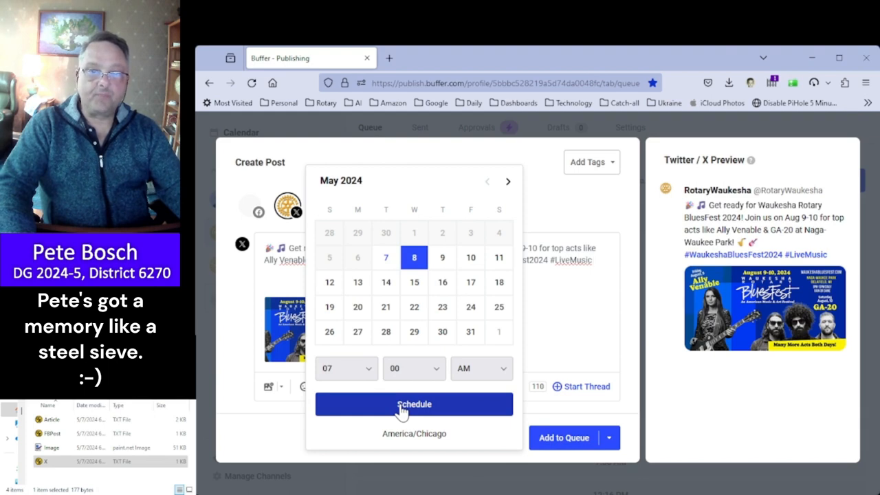
left_click(402, 406)
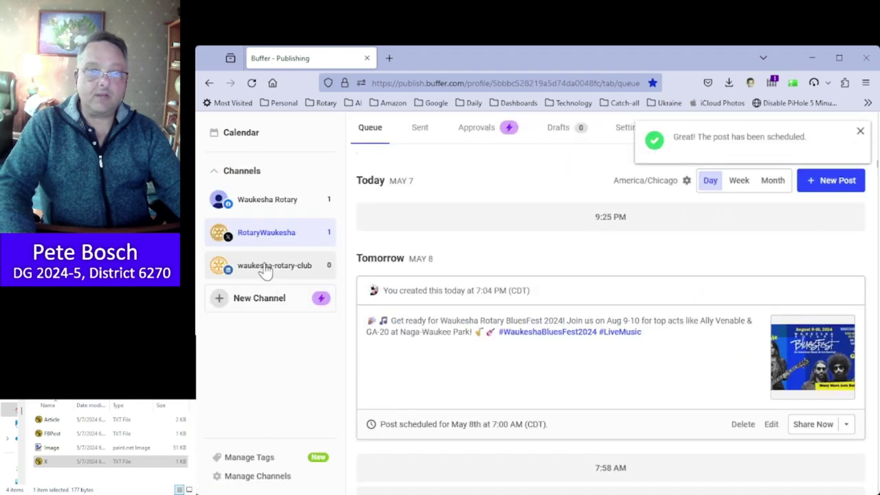
- Fill a new waukesha-rotary-club LinkedIn post with the full BluesFest article and festival image
left_click(274, 265)
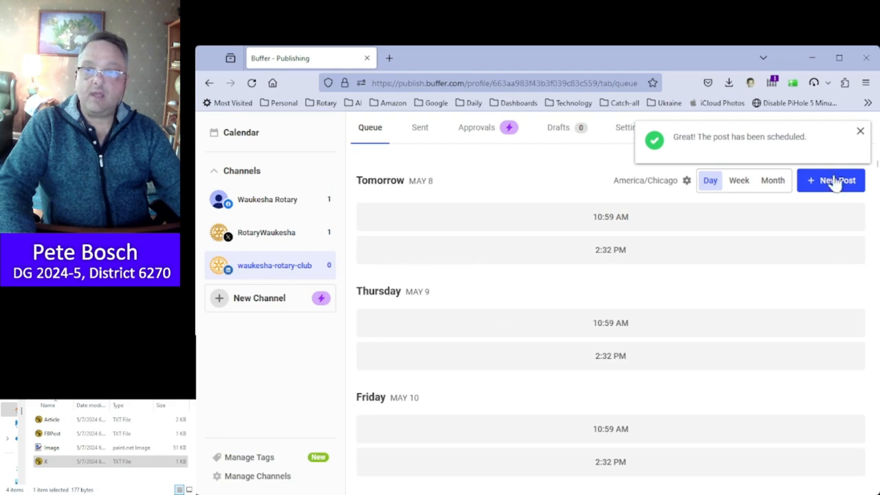
left_click(831, 180)
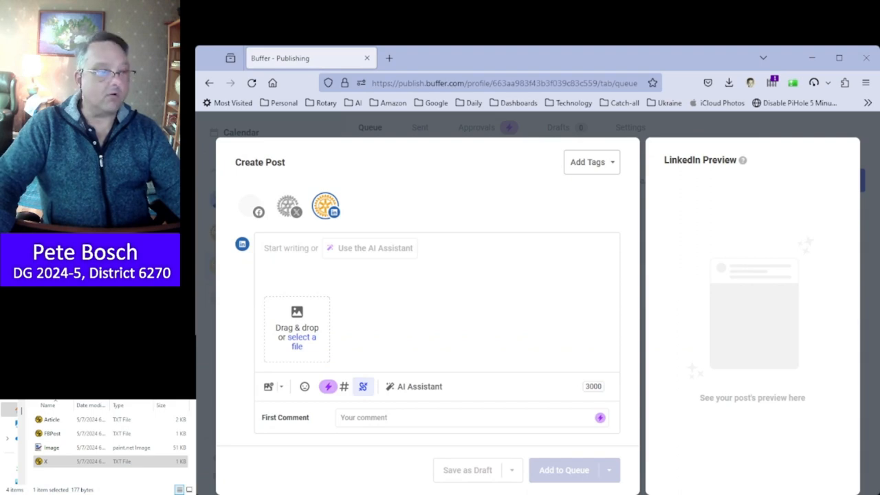
left_click(275, 249)
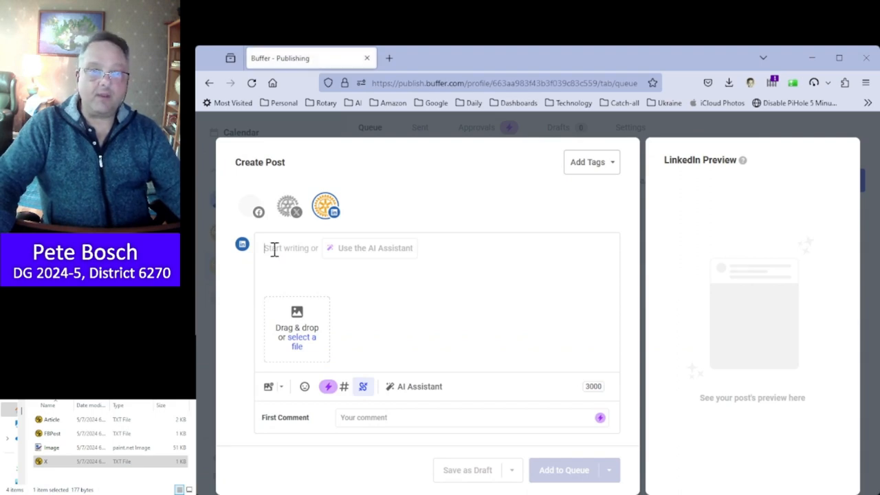
type("Every summer, the Waukesha Rotary BluesFest transforms Naga-Waukee Park in Delafield, Wisconsin, into a vibrant festival ground, echoing the deep and diverse roots of American music. Scheduled for August 9 and 10, 2024, this festival offers an immersive experience into blues, rock and roll, country, gospel, soul, jazz, zydeco and more, reflecting the rich musical heritage that has shaped the American soundscape.  The 2024 lineup promises an exciting array of talent with headliners such as Ally Venable and GA-20, bringing their unique styles to the stage. Friday's performances will include notable acts like the Dave Steffen Group, Tinsley Ellis (solo) and headliner Texas Blues Rocker, Ally Venable. Saturday continues to impress with performances from Grammy Award winners Buckwheat Zydeco Jr. & The Legendary Ils Sont Partis Band and the Chicago chart-topping blues group, The Dig 3, leading to our Saturday headline act, GA-20, a Boston Throwback Blues Trio.  Apart from music, the festival is a cultural hub featuring an art show with a variety of local vendors including artists and makers, and an array of food vendors offering everything from traditional BBQ to Tapas and Caribbean cuisine plus vegan-friendly options. The Waukesha Rotary Club manages beverage sales, including a selection of craft beers and wines, supporting both the festival and their community efforts.  The event is meticulously organized with amenities to ensure a comfortable experience, including ample seating under a large tent and free on-site parking. While the festival encourages attendees to enjoy food and drinks from on-site vendors, it maintains a clear policy to enhance safety and enjoyment, prohibiting items like coolers and large backpacks.  The Waukesha Rotary BluesFest not only promises great music and food but also represents a community effort spearheaded by the Waukesha Rotary Club to celebrate culture while supporting local community projects.")
scroll(345, 330, "down", 5)
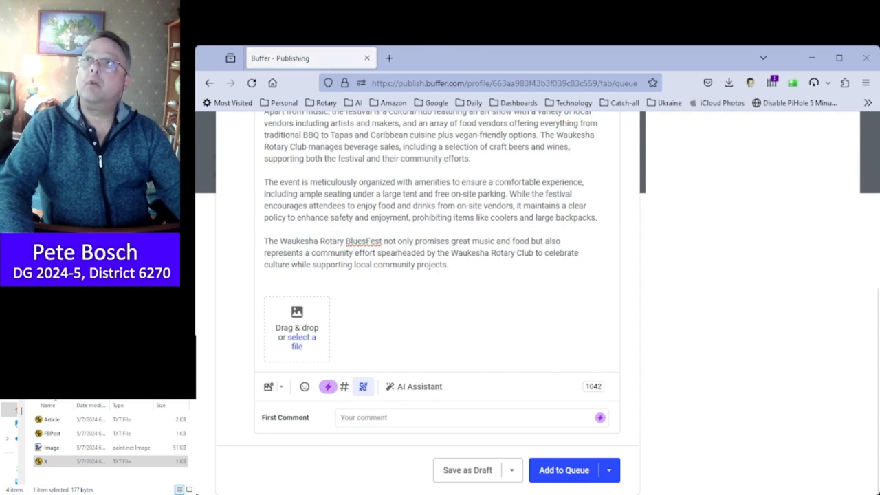
left_click(52, 447)
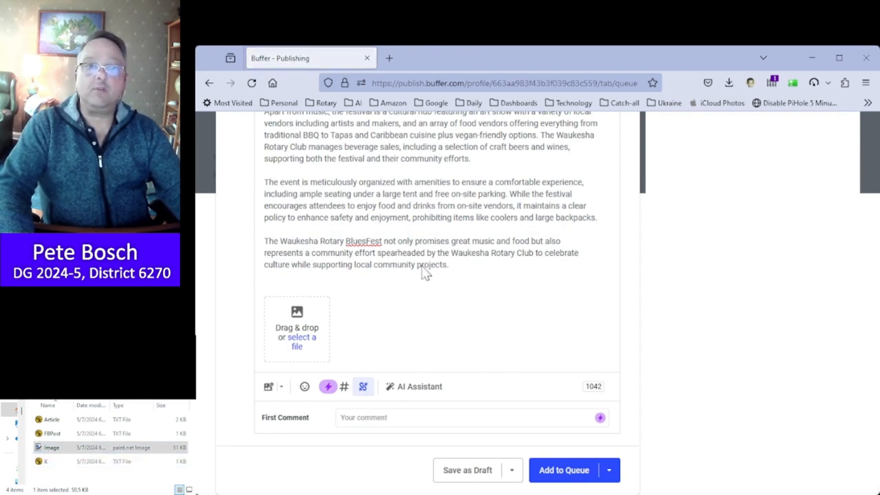
left_click_drag(52, 447, 309, 335)
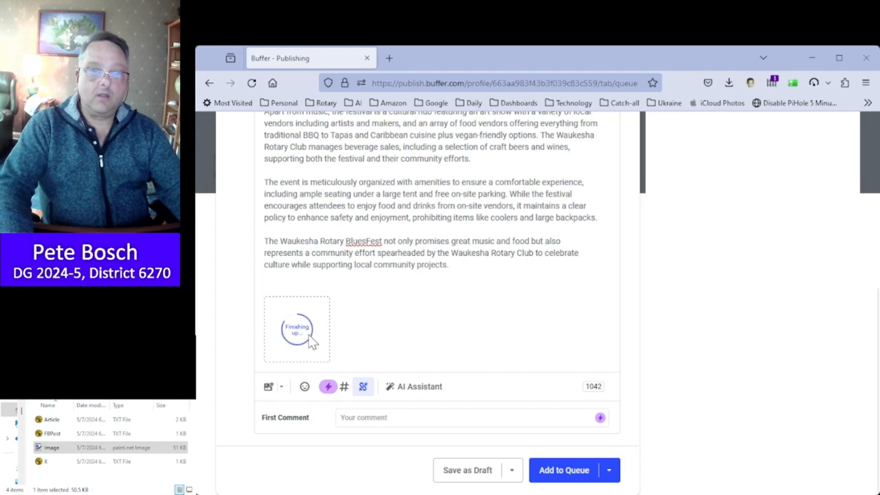
- Schedule the LinkedIn BluesFest post for May 8 at 7:00 AM
left_click(609, 470)
left_click(547, 445)
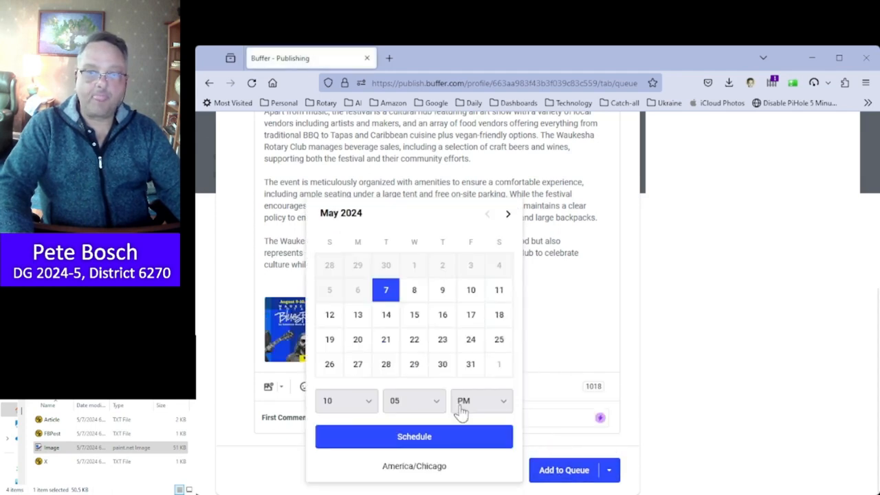
left_click(414, 289)
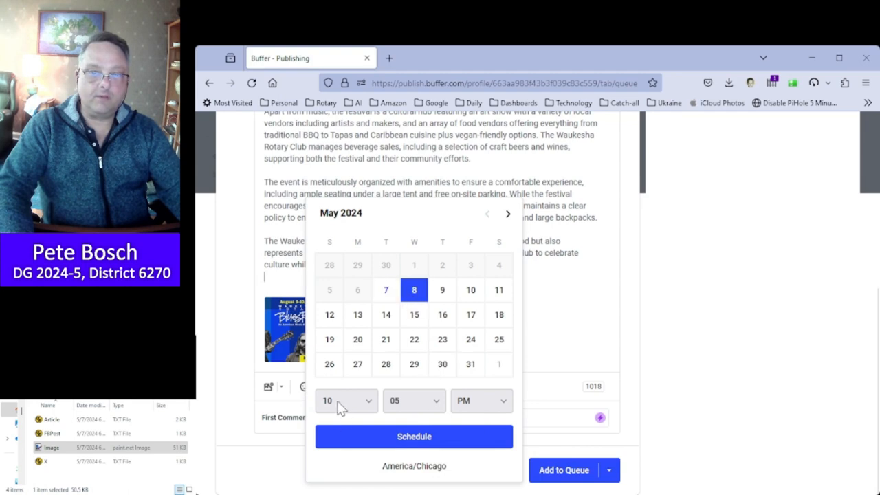
key("7")
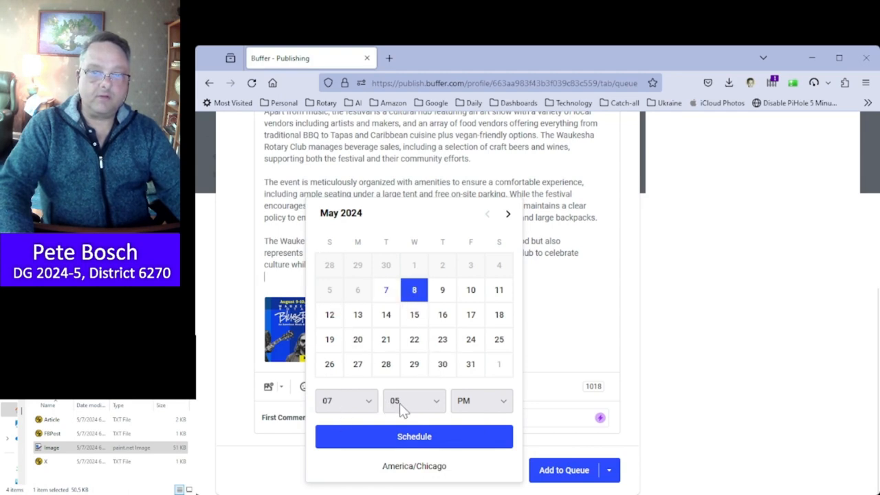
key("0")
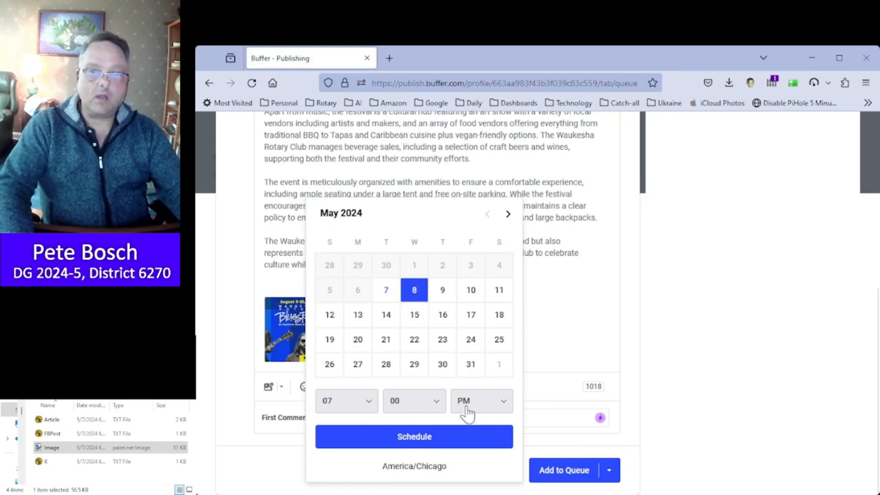
key("a")
left_click(414, 436)
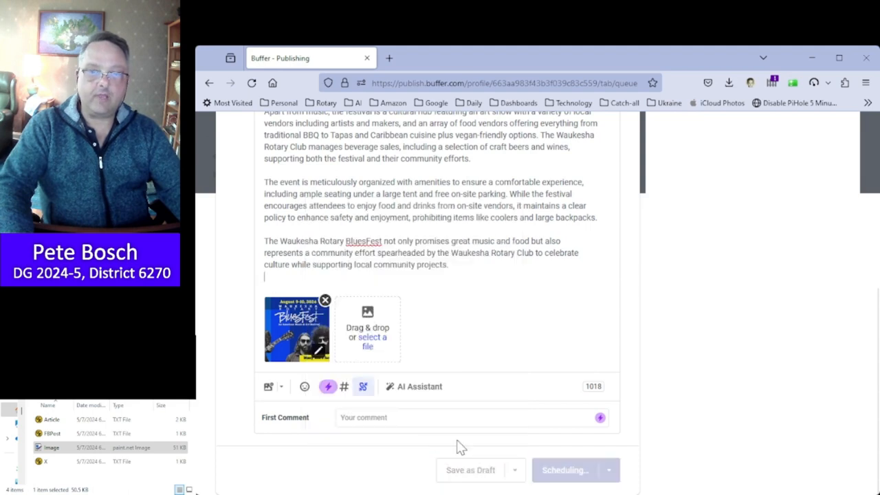